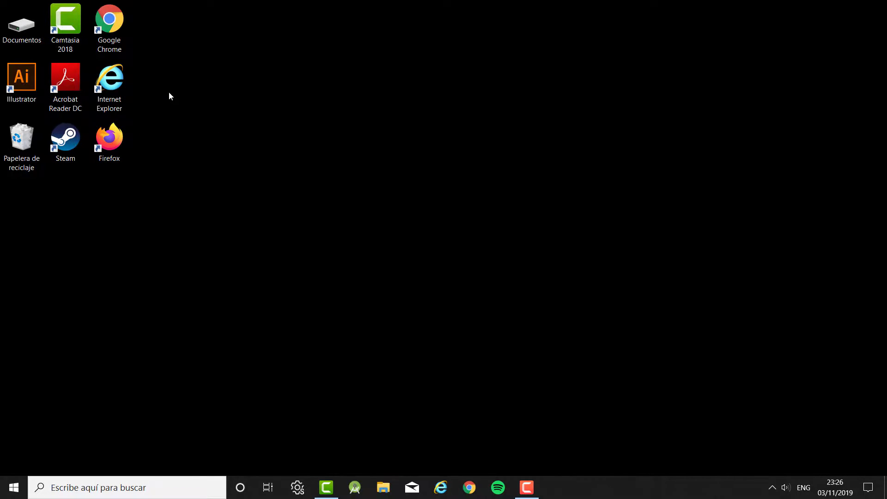
Launch Google Chrome from its desktop shortcut, passing over Internet Explorer
left_click(115, 23)
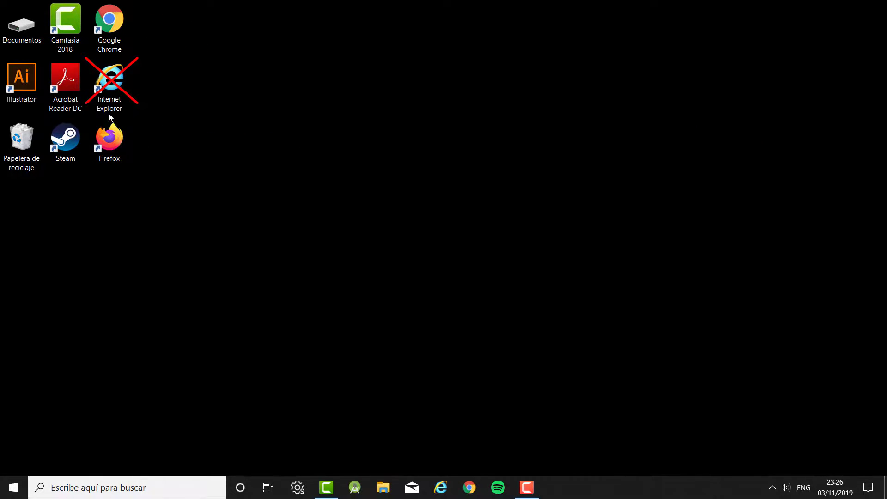
left_click(123, 96)
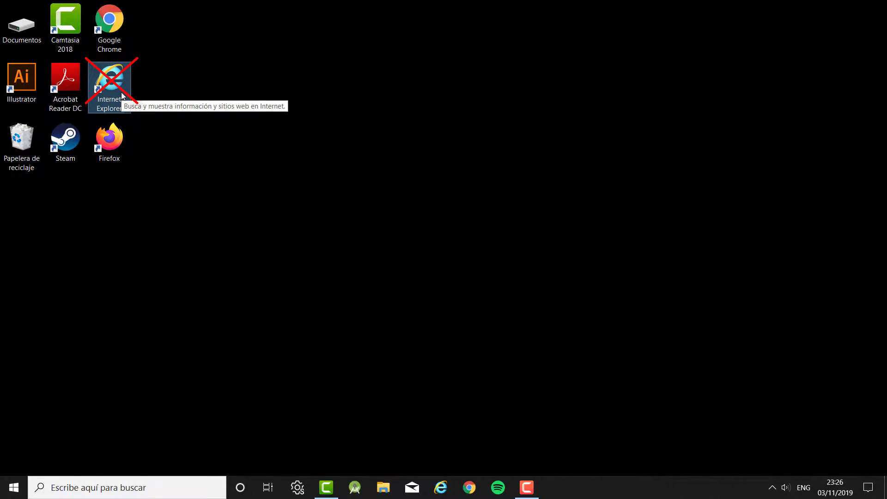
left_click(284, 73)
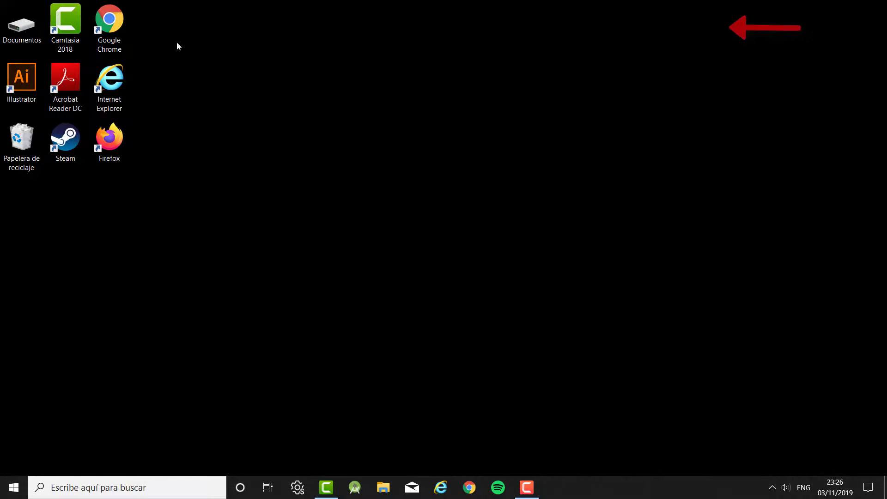
left_click(112, 25)
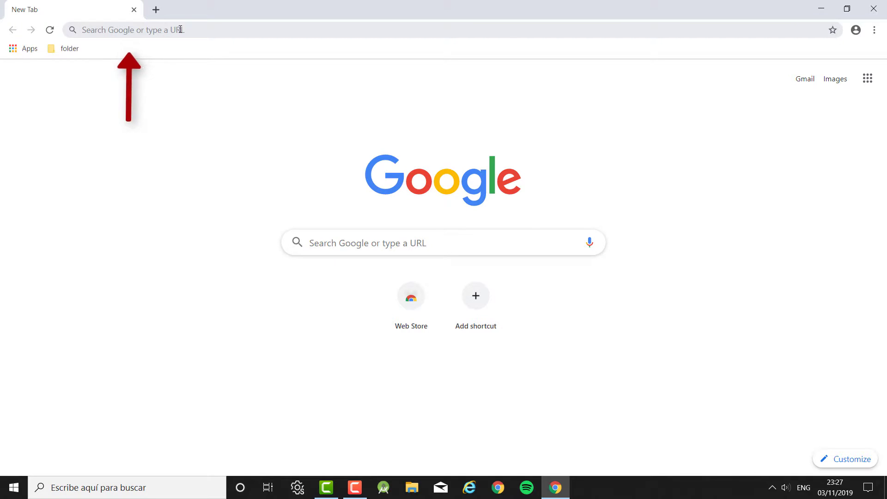
Load tv.apple.com in Chrome's address bar
left_click(218, 31)
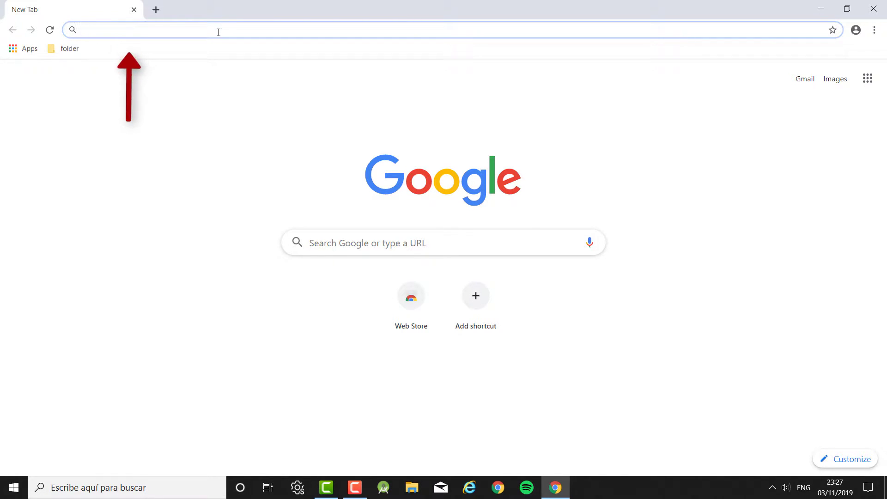
type("tv.")
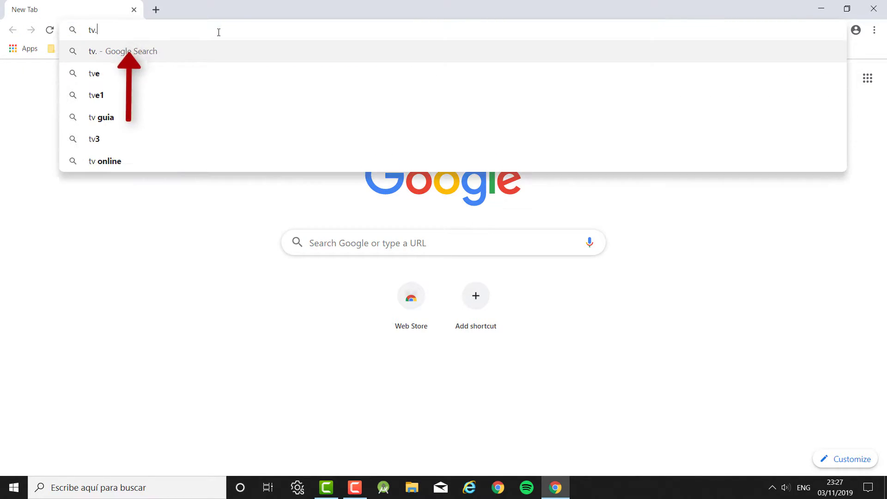
type("apple.com")
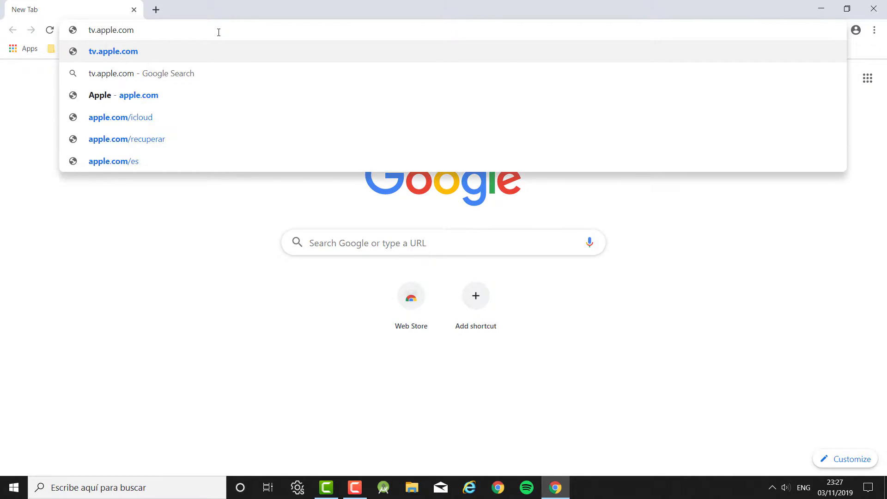
key("Return")
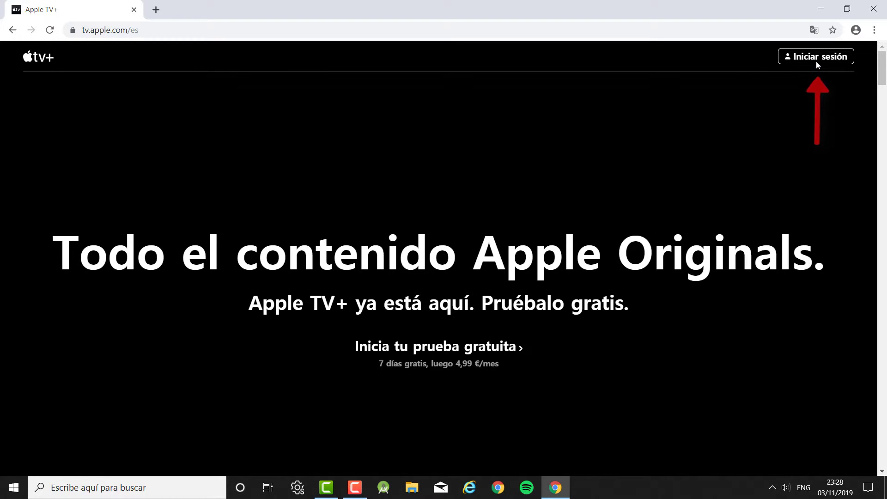
Bring up the Apple ID sign-in dialog with Iniciar sesión
left_click(817, 60)
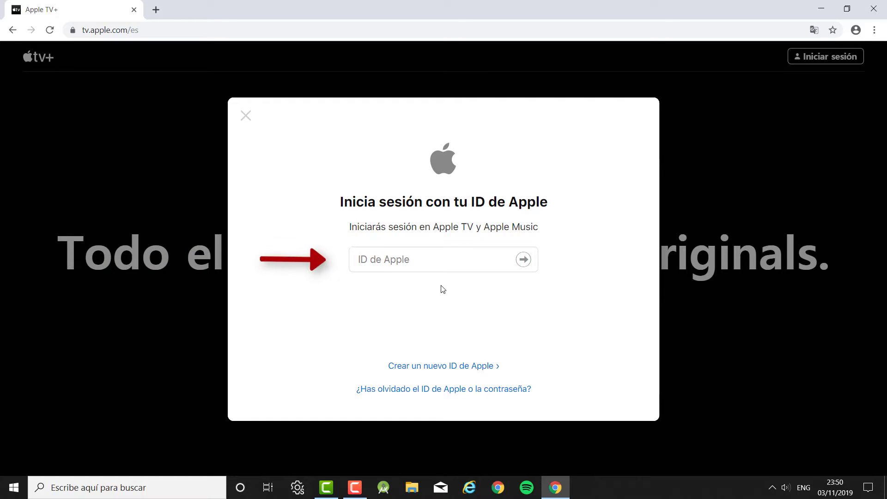
Sign in with the account's Apple ID e-mail address and its password
left_click(433, 262)
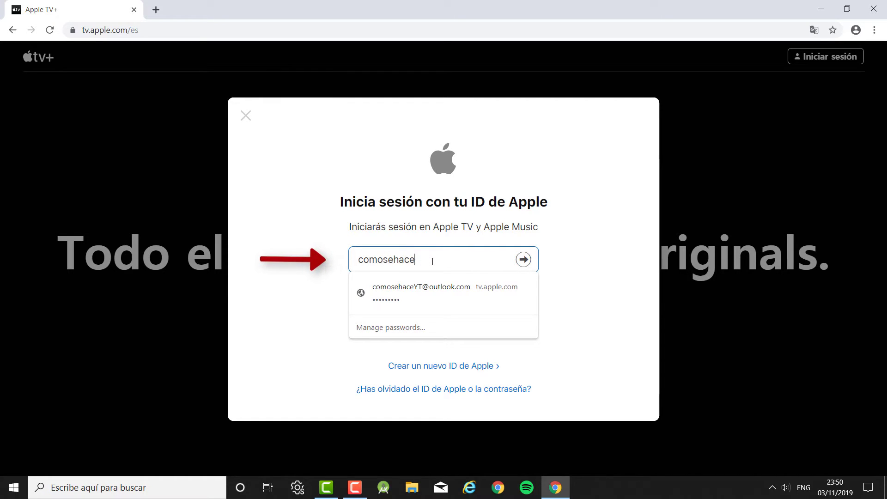
left_click(609, 246)
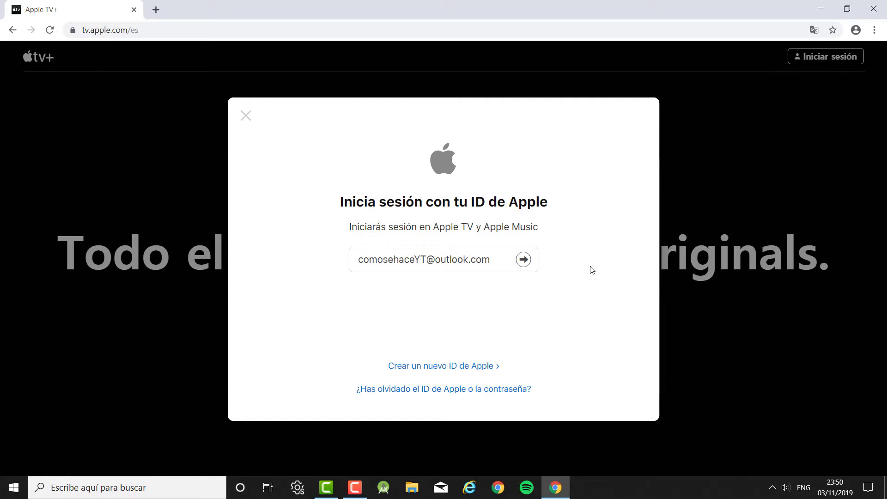
left_click(524, 262)
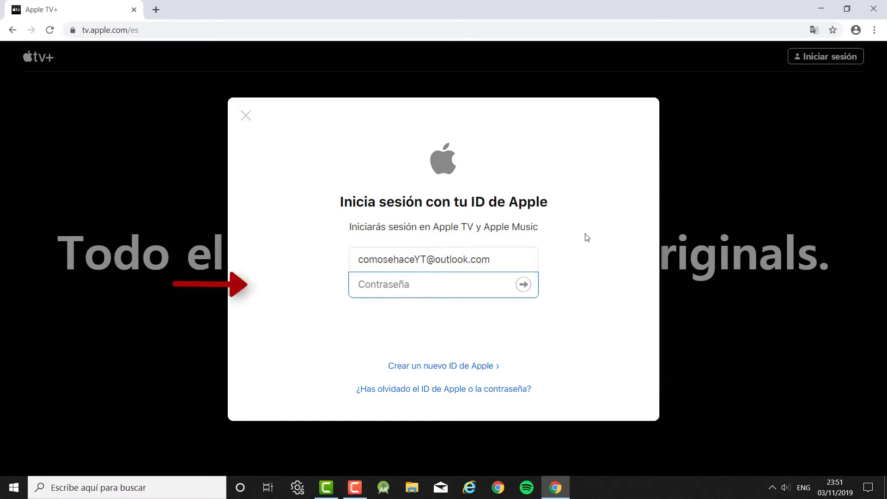
left_click(480, 287)
type("aaaaaaaaa")
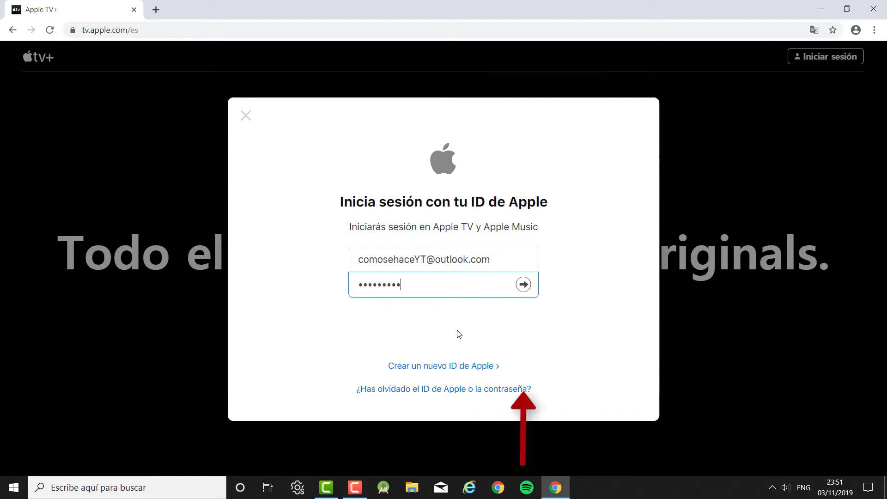
left_click(523, 285)
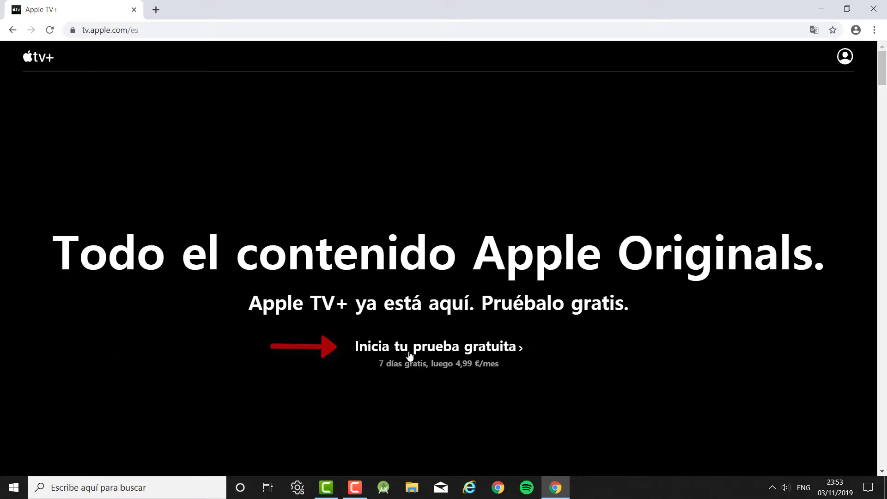
Start and confirm the one-week free trial, then continue through to Empezar a ver
left_click(472, 355)
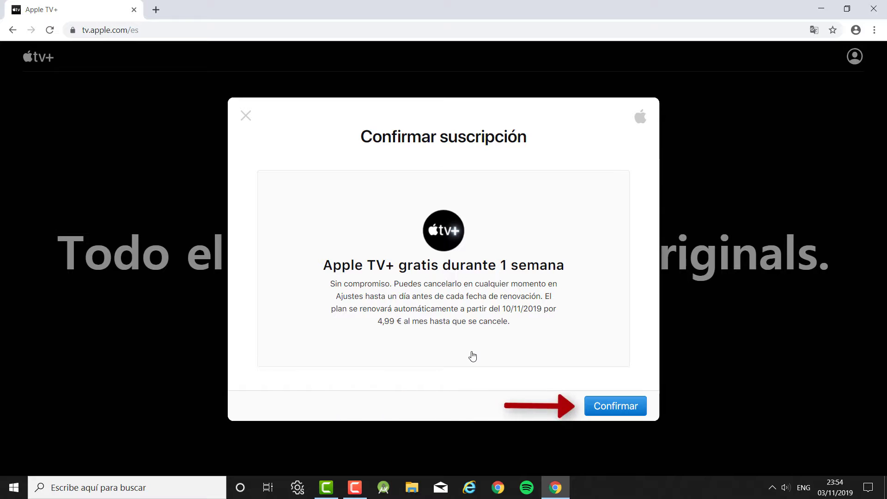
left_click(626, 416)
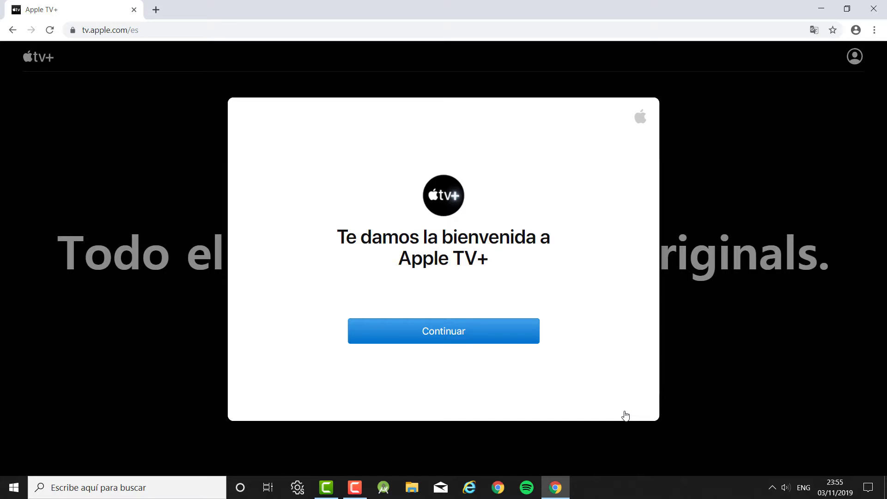
left_click(446, 342)
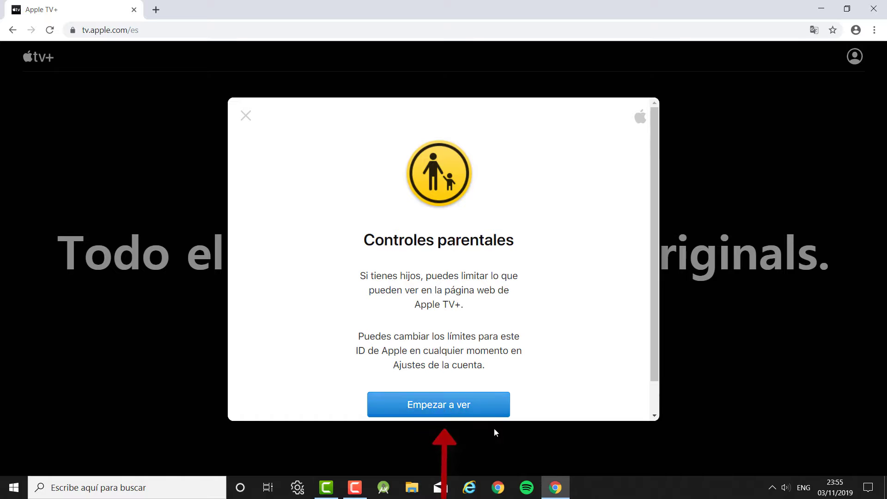
left_click(481, 415)
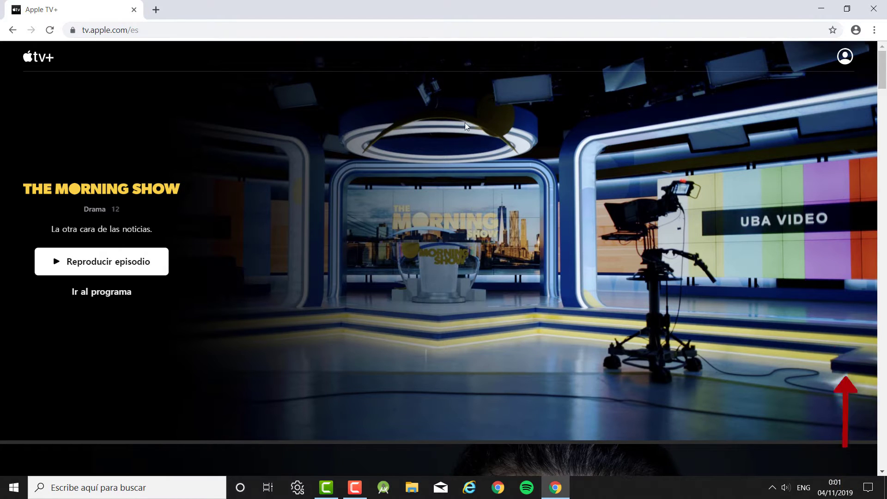
Open Ajustes de la cuenta from the profile menu and scroll toward Suscripciones
left_click(846, 66)
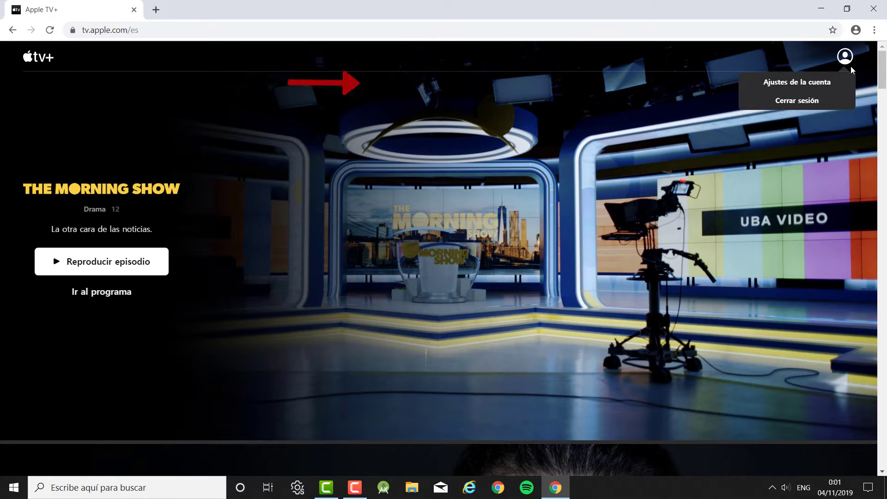
left_click(825, 86)
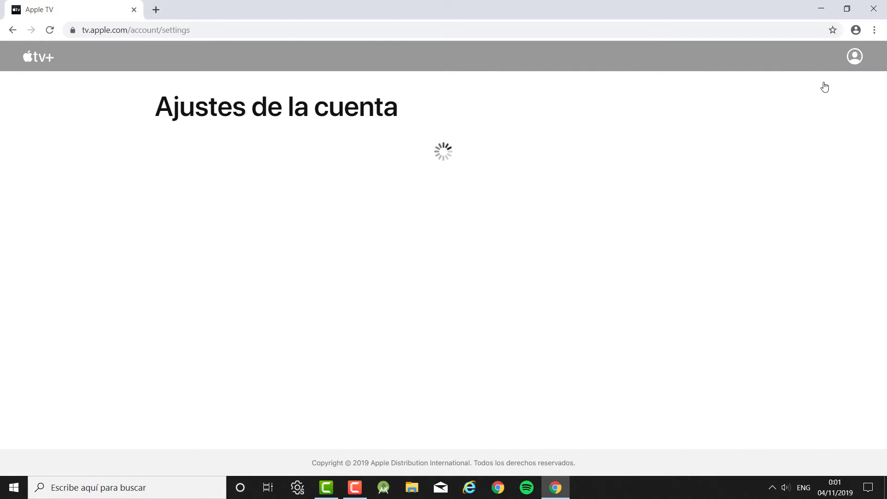
scroll(720, 137, "down", 10)
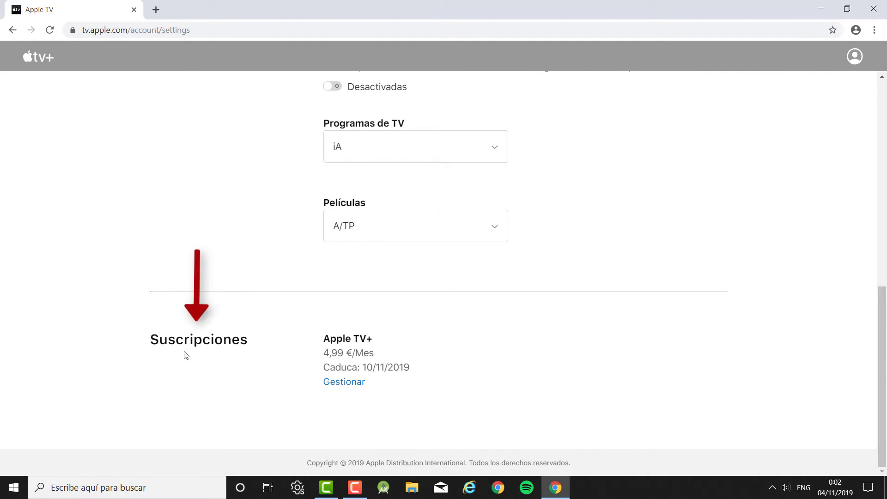
Cancel the Apple TV+ subscription via Gestionar and confirm Cancelar suscripción
left_click(348, 386)
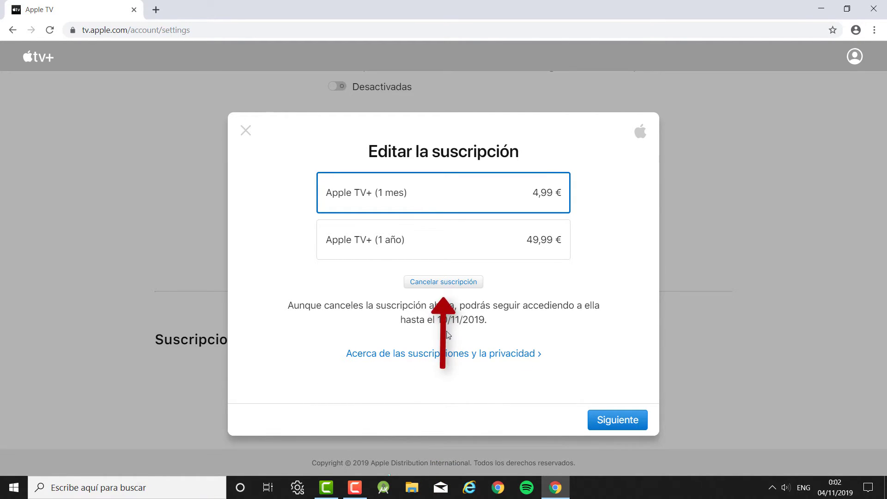
left_click(458, 286)
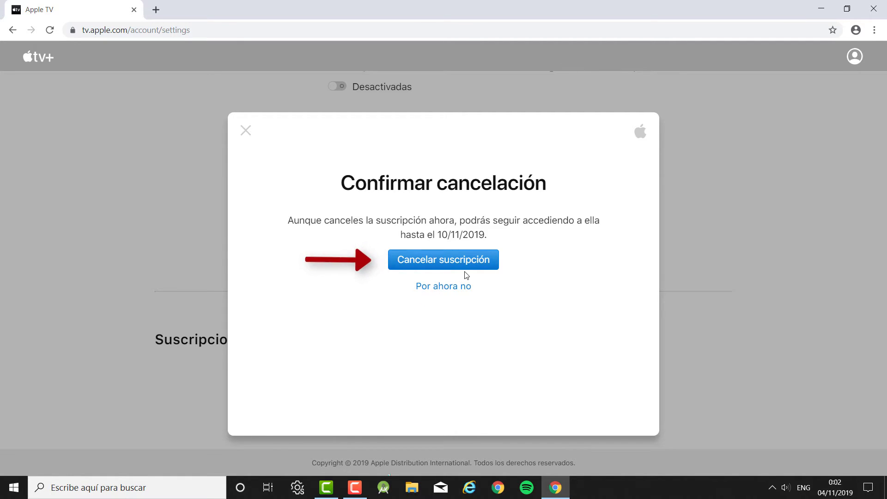
left_click(447, 262)
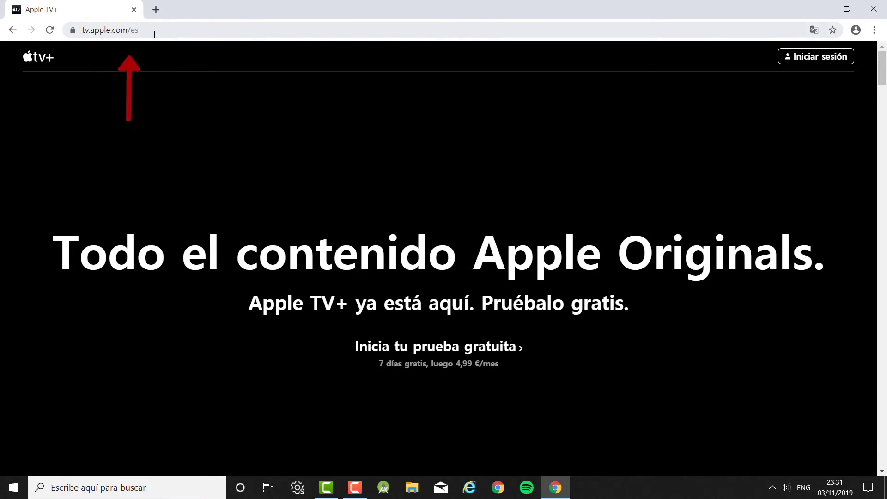
Begin creating a new Apple ID from the sign-in dialog
left_click(821, 64)
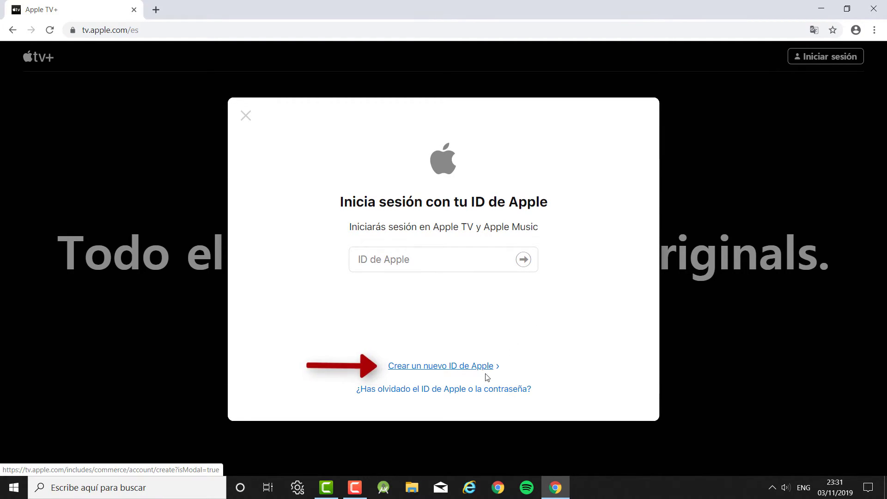
left_click(459, 372)
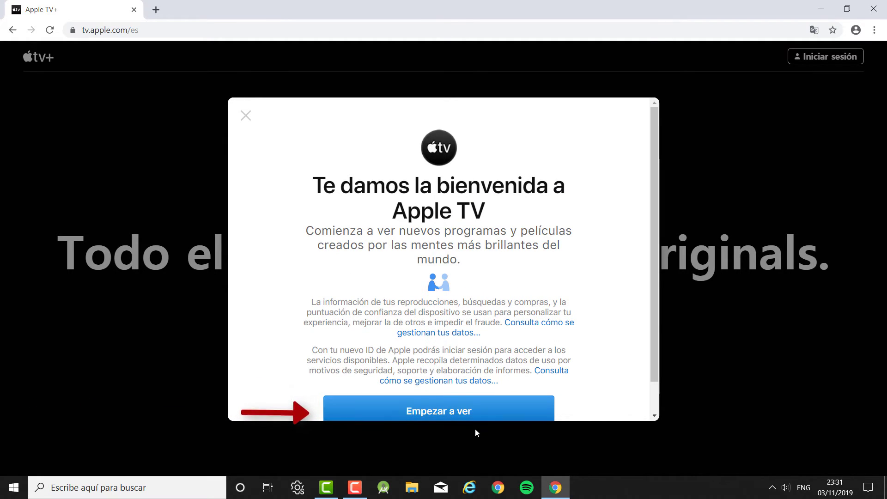
left_click(512, 411)
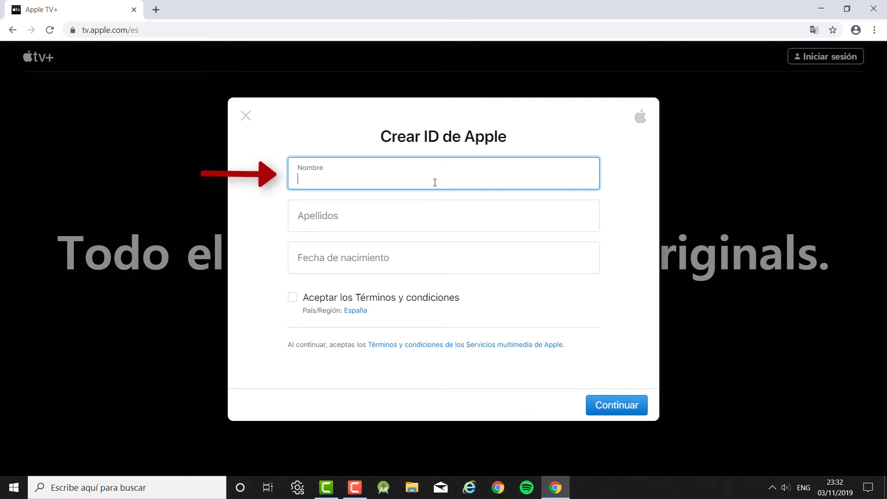
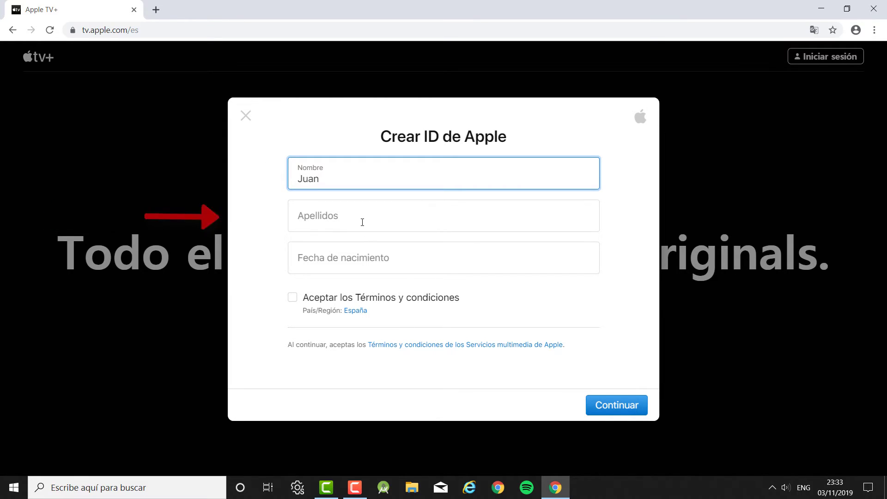
Enter the new account holder's first name, surname and date of birth
left_click(344, 220)
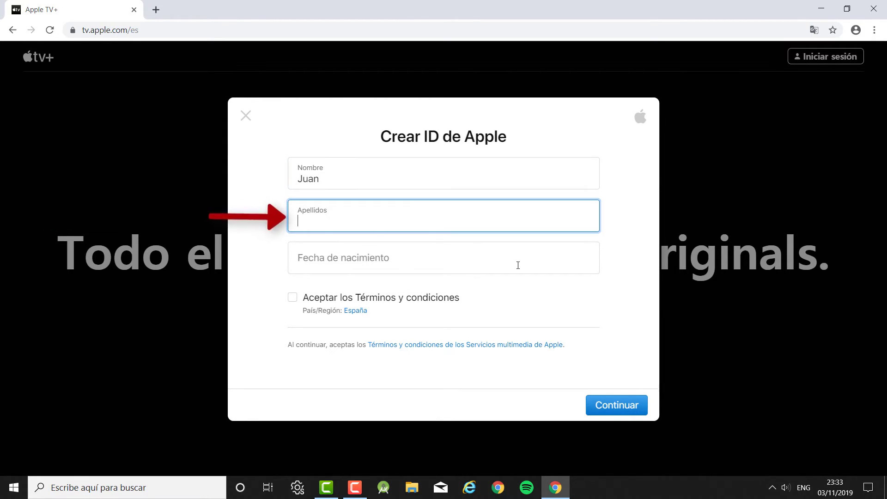
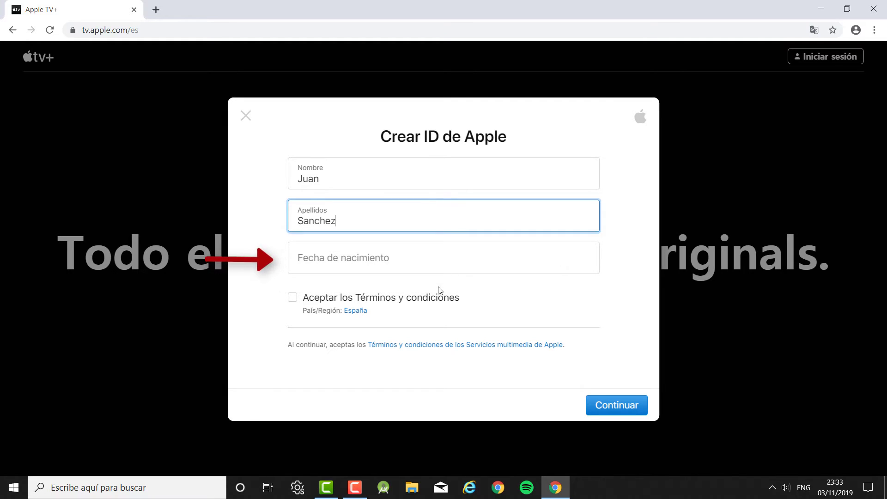
left_click(384, 270)
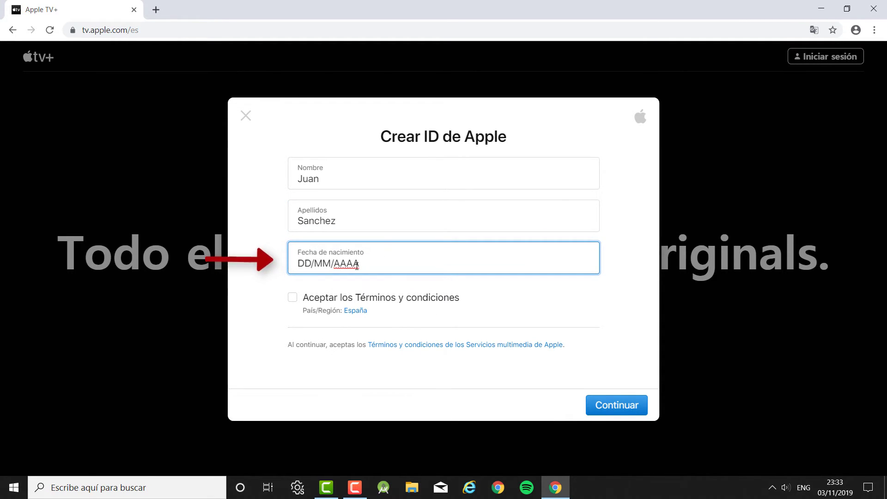
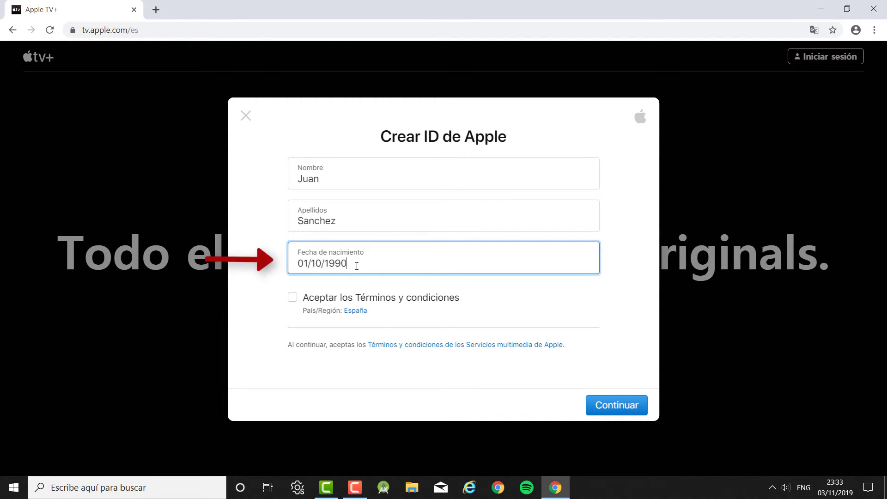
left_click(271, 278)
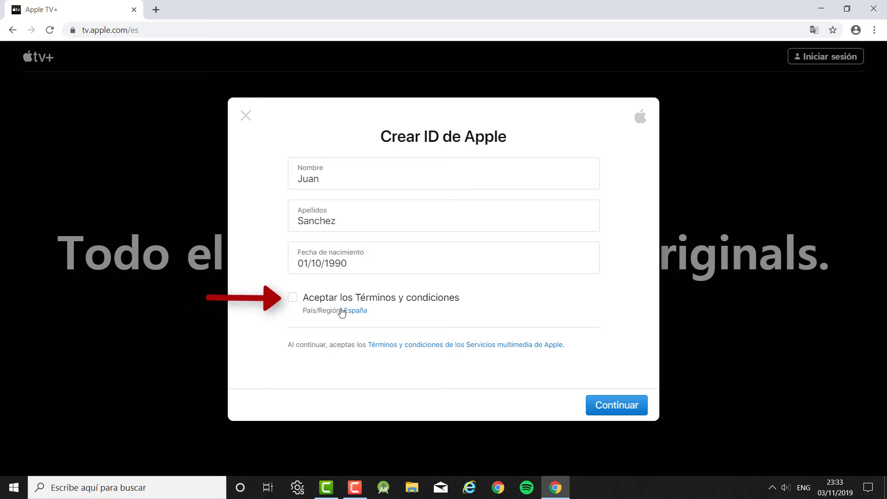
Accept the Términos y condiciones, keep España as País/Región, and continue
left_click(292, 298)
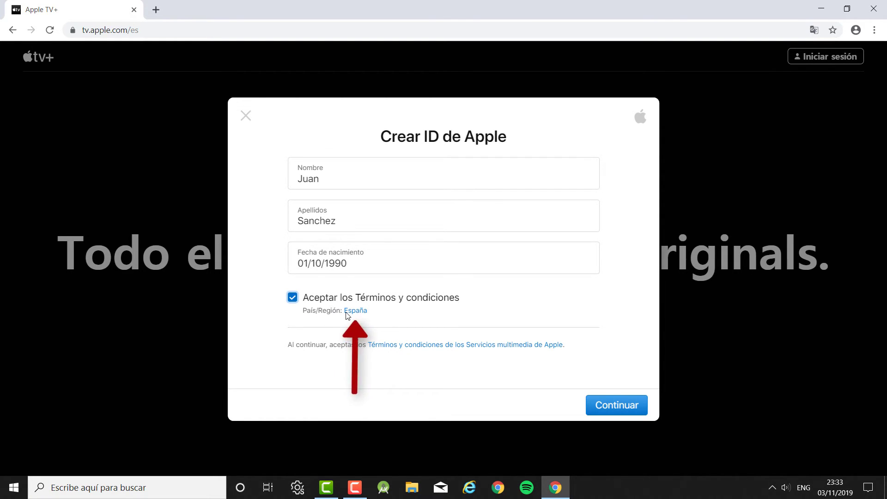
left_click(348, 311)
left_click(351, 311)
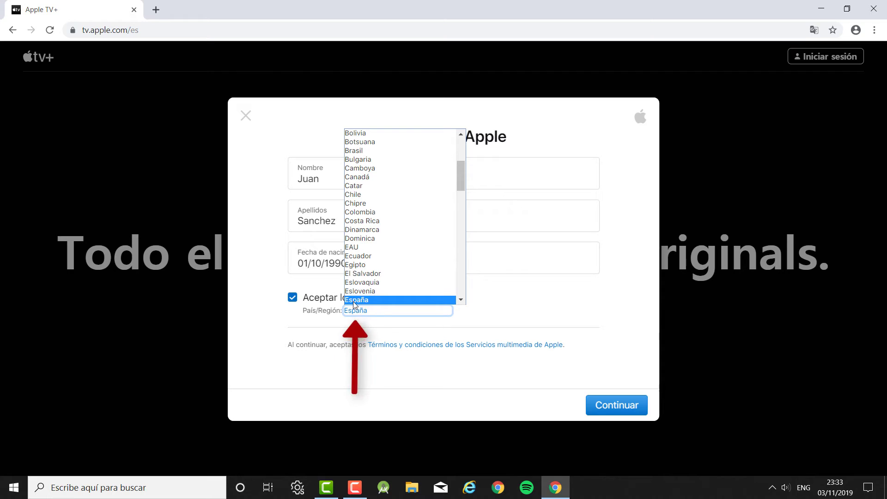
left_click(356, 301)
left_click(601, 307)
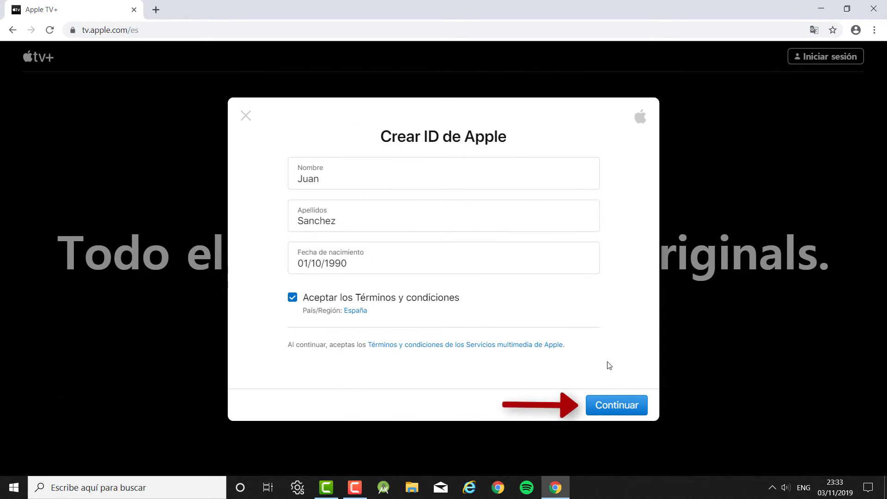
left_click(616, 406)
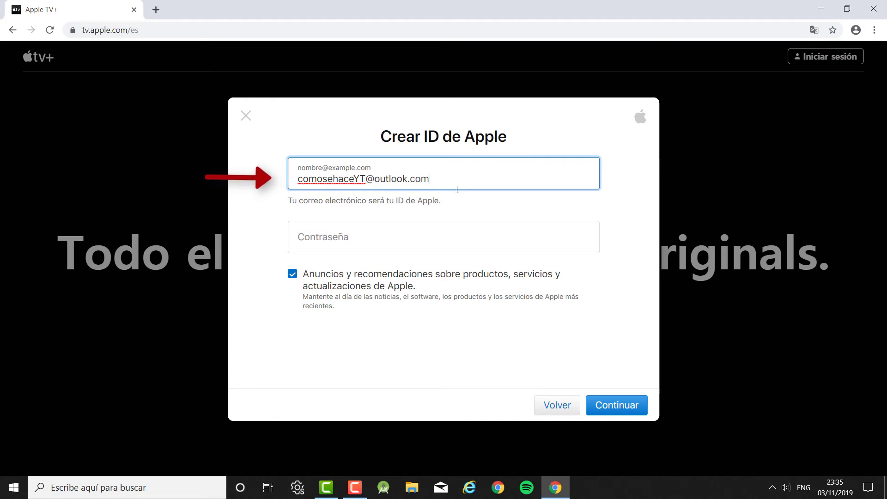
Type the account password and submit the e-mail and password with Continuar
left_click(437, 237)
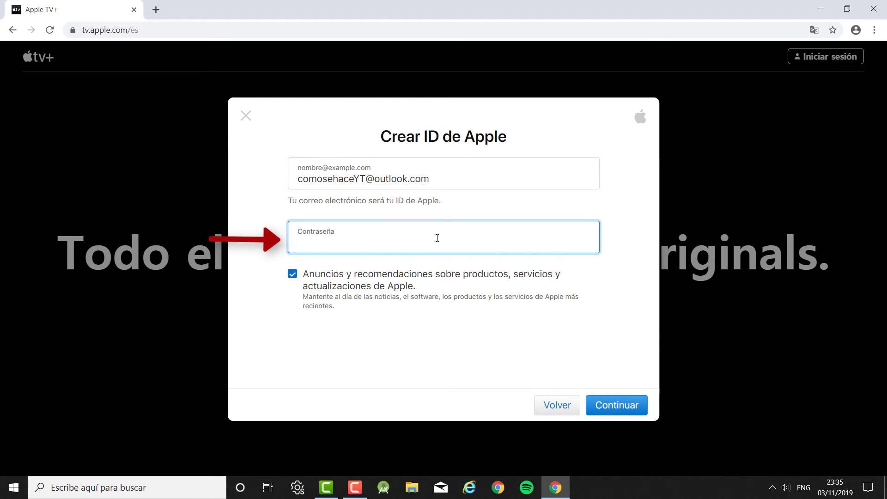
type("•••••••••••••••")
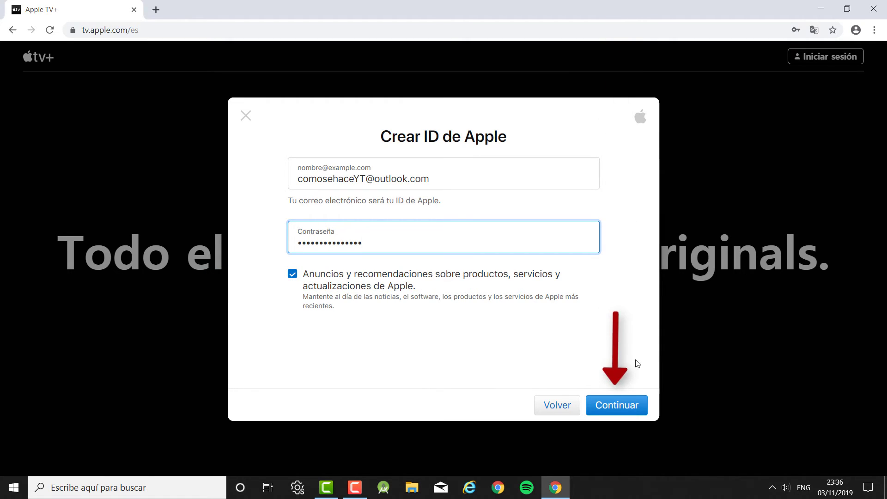
left_click(613, 414)
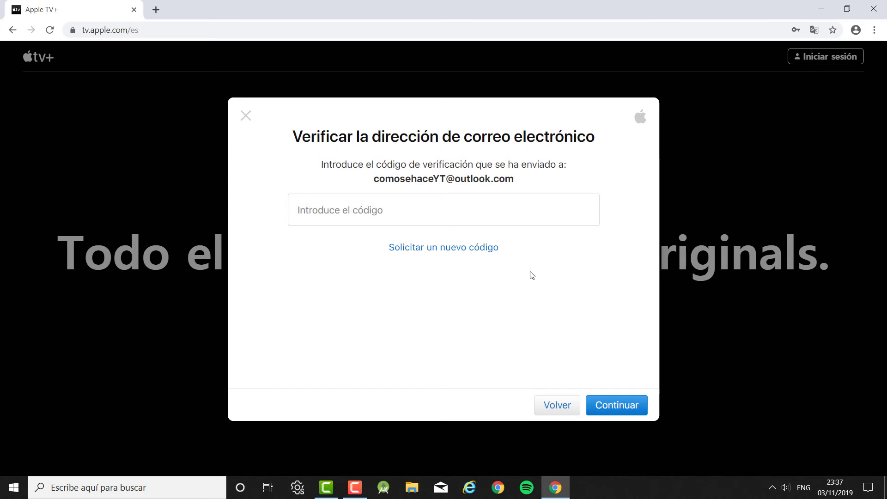
Paste the six-digit e-mailed verification code and continue to payment details
left_click(335, 223)
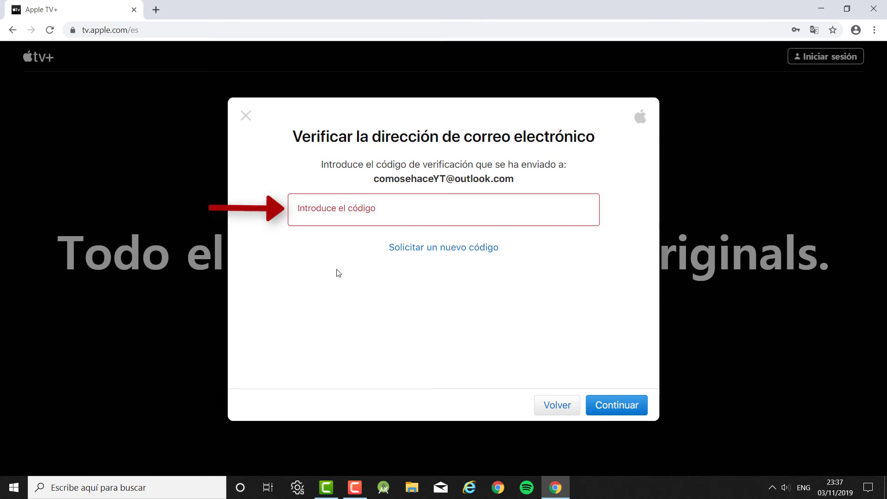
left_click(437, 209)
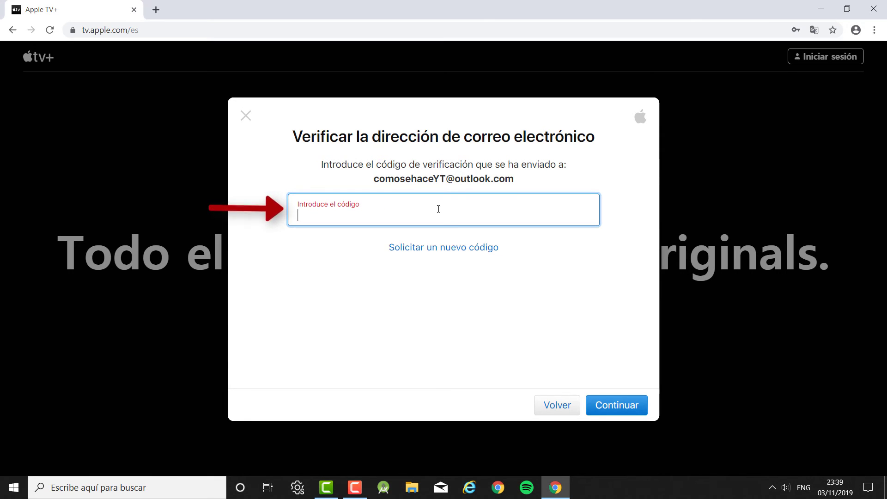
key("ctrl+v")
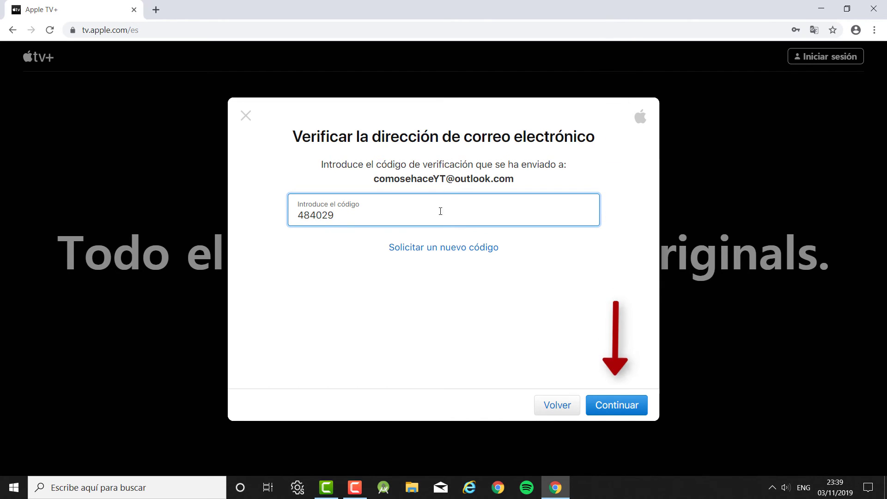
left_click(614, 408)
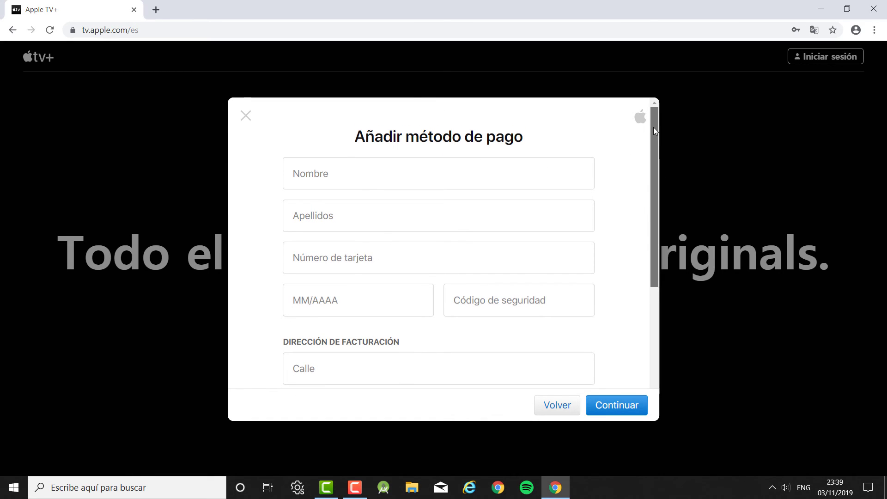
Enter the cardholder's first name and surname, card number, expiry date and security code
left_click(376, 180)
left_click(383, 220)
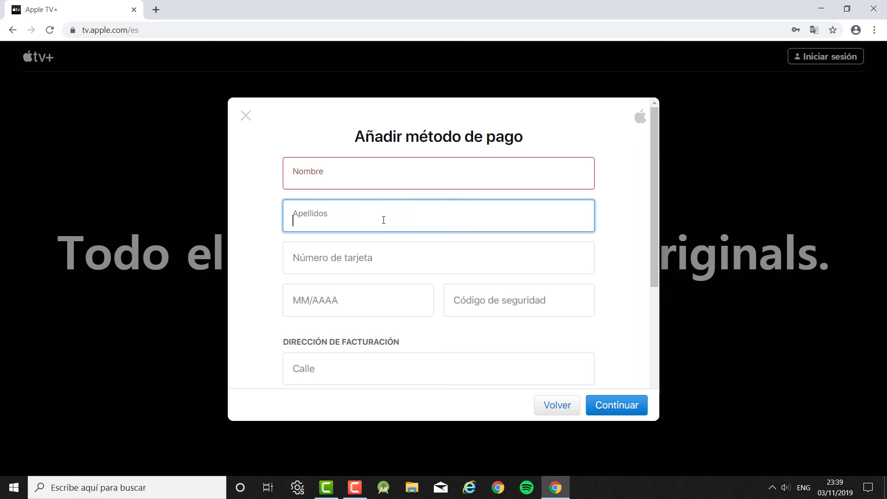
left_click(410, 263)
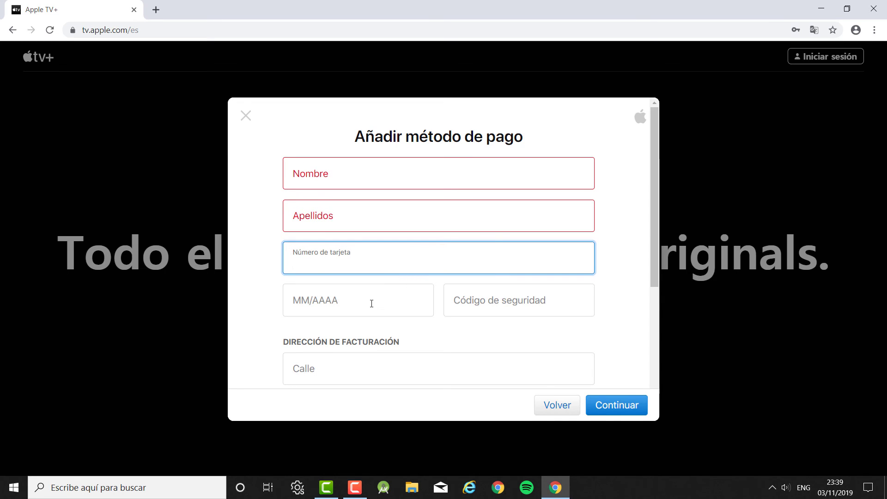
left_click(354, 288)
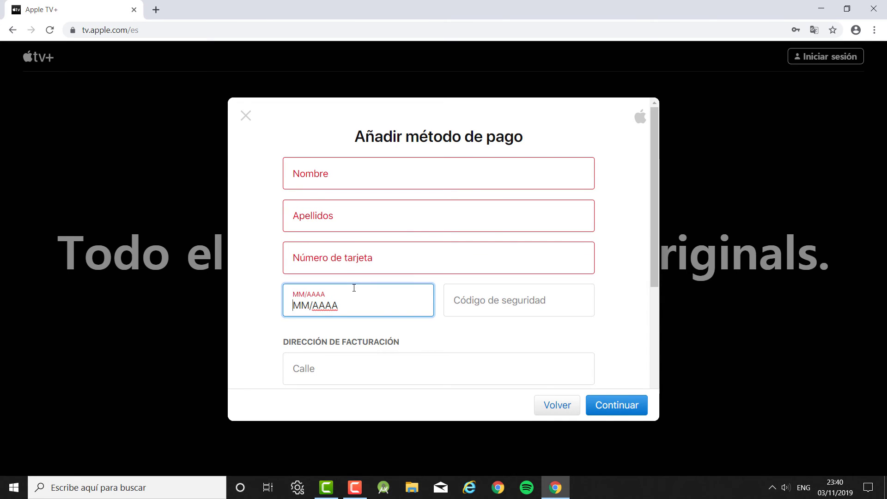
left_click(518, 300)
Fill in the billing postal code, city, province and phone number, then submit with Continuar
scroll(517, 302, "down", 3)
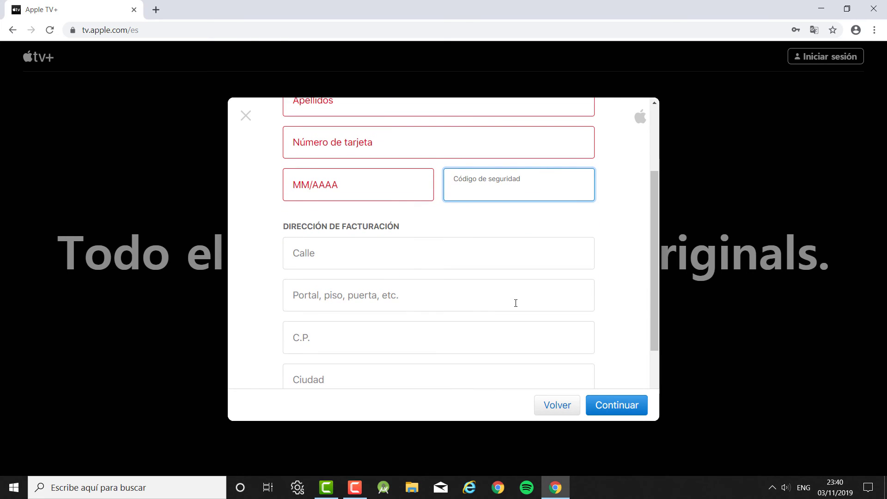
scroll(416, 254, "down", 1)
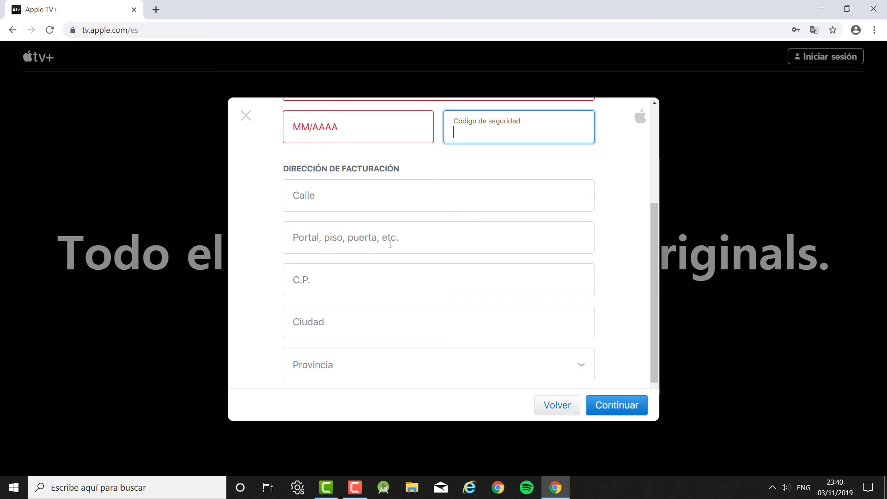
scroll(394, 248, "down", 1)
left_click(325, 234)
left_click(353, 277)
left_click(344, 317)
left_click(343, 316)
left_click(346, 353)
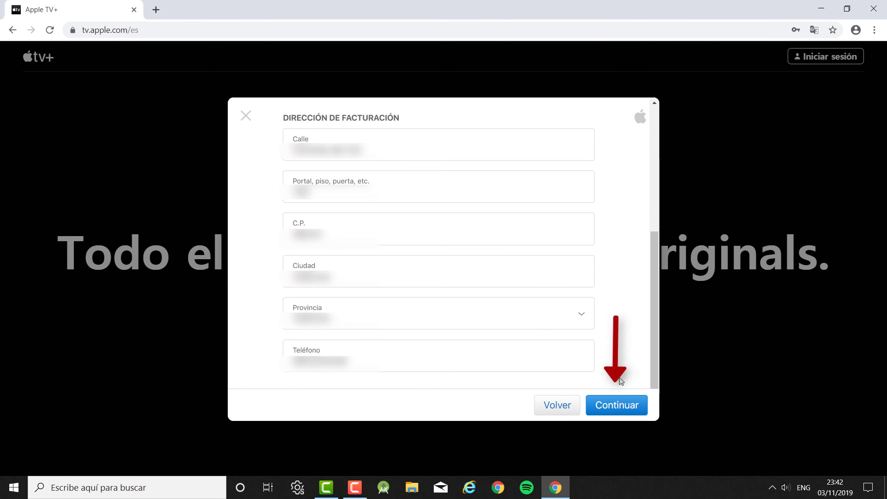
left_click(609, 413)
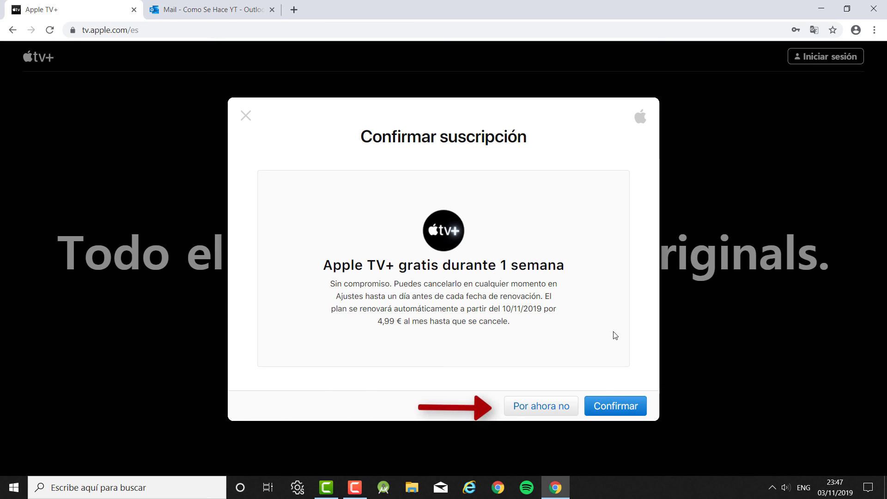
Choose Por ahora no for the free trial and accept the ID de Apple creado notice
left_click(531, 412)
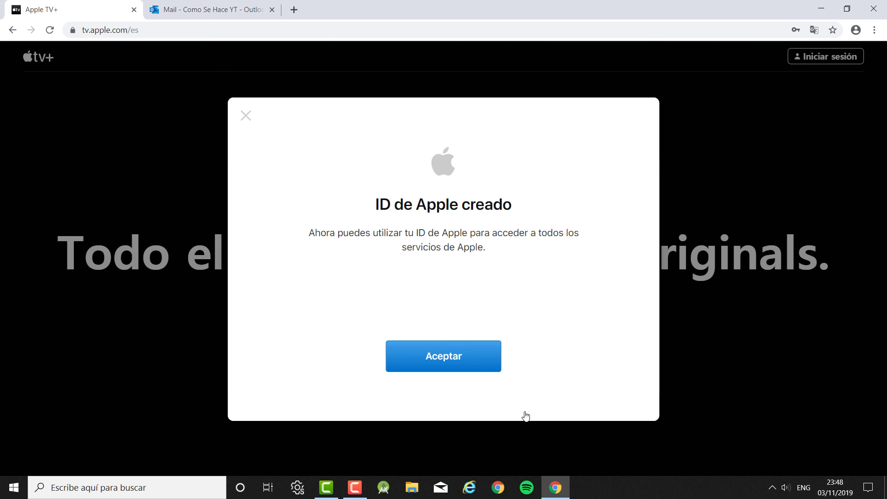
left_click(463, 368)
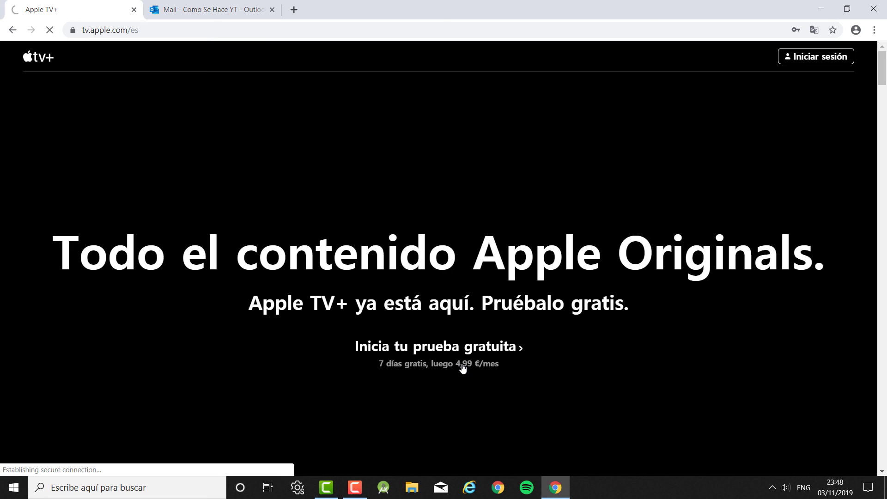